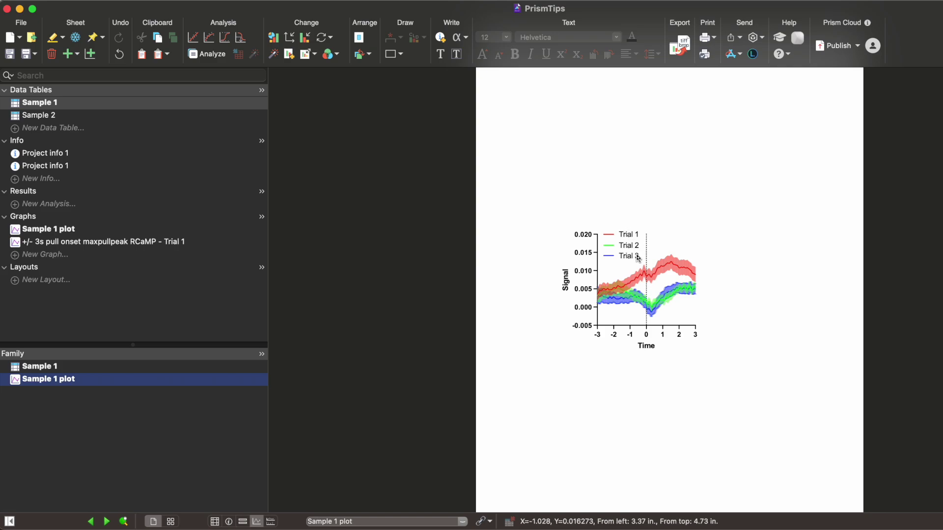
View the data table behind the Sample 1 plot.
{"action": "mouse_move", "coordinate": [637, 281]}
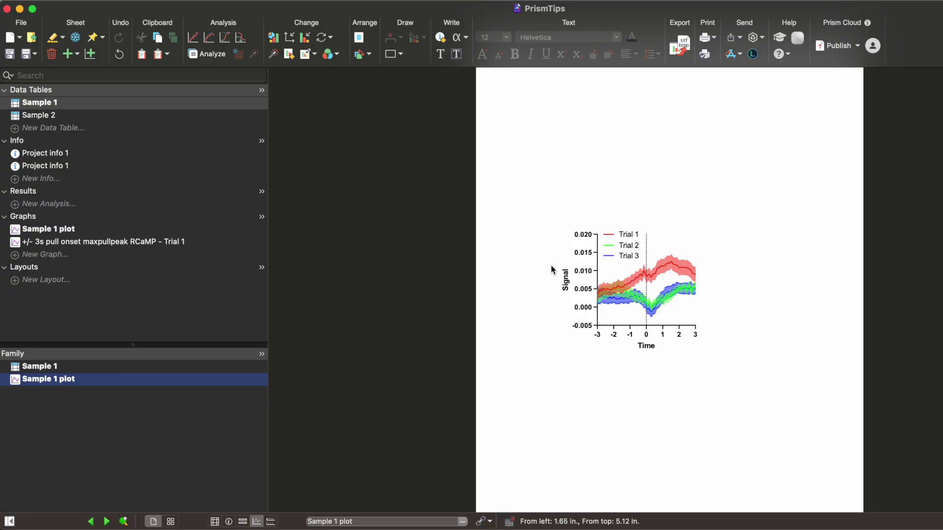
{"action": "left_click", "coordinate": [45, 366]}
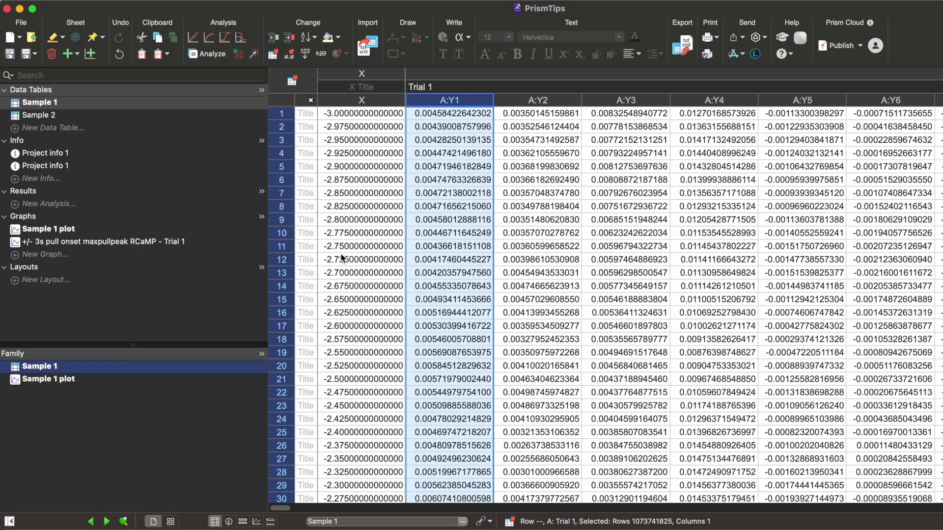
Create an XY graph of the Sample 2 table with points, connecting line and error bars, plotting mean and error.
{"action": "left_click", "coordinate": [43, 116]}
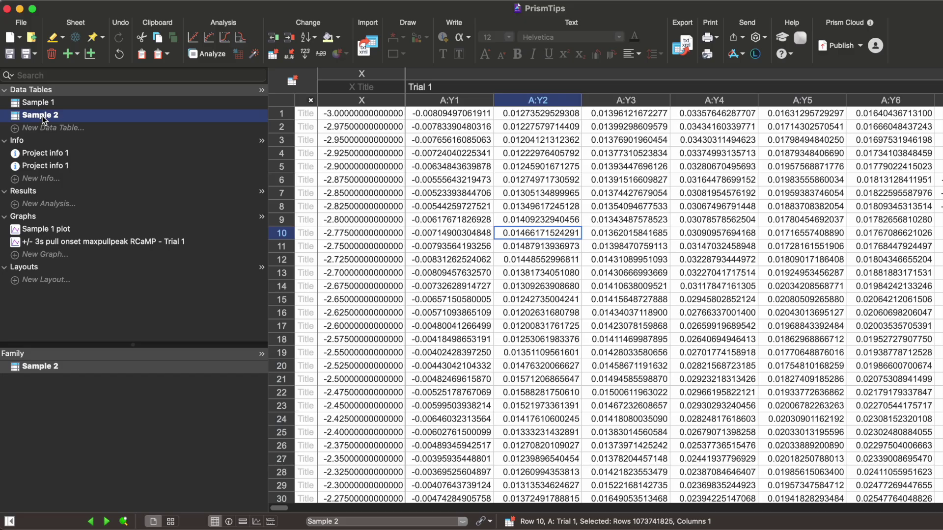
{"action": "left_click", "coordinate": [93, 53]}
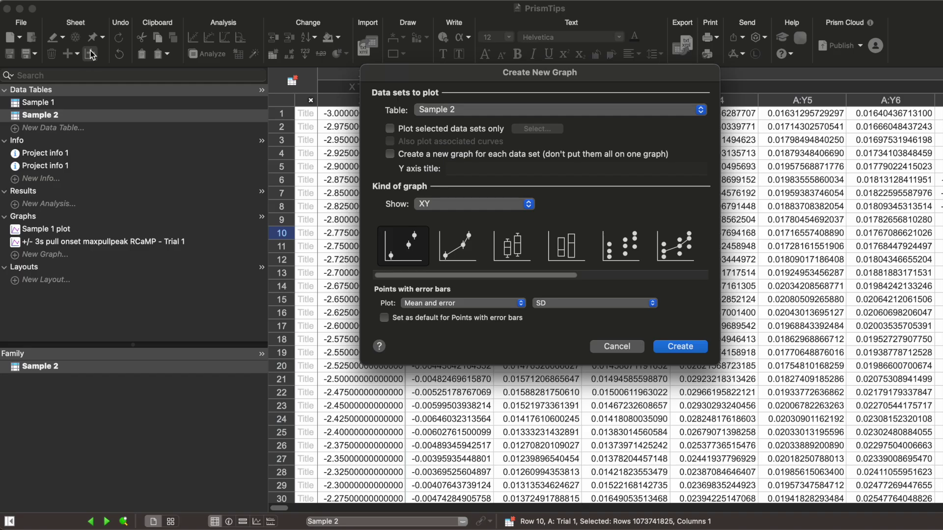
{"action": "left_click", "coordinate": [458, 246]}
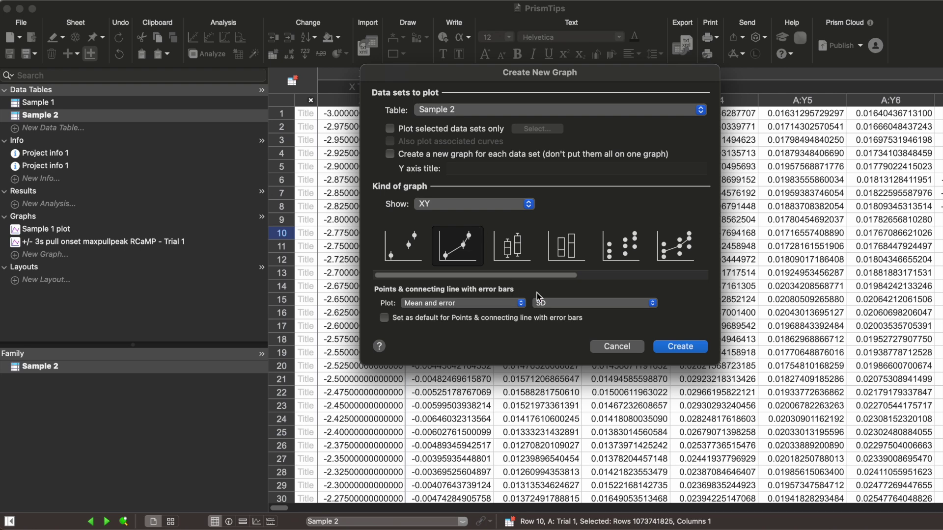
{"action": "left_click", "coordinate": [549, 303]}
{"action": "left_click", "coordinate": [557, 315]}
{"action": "left_click", "coordinate": [681, 347]}
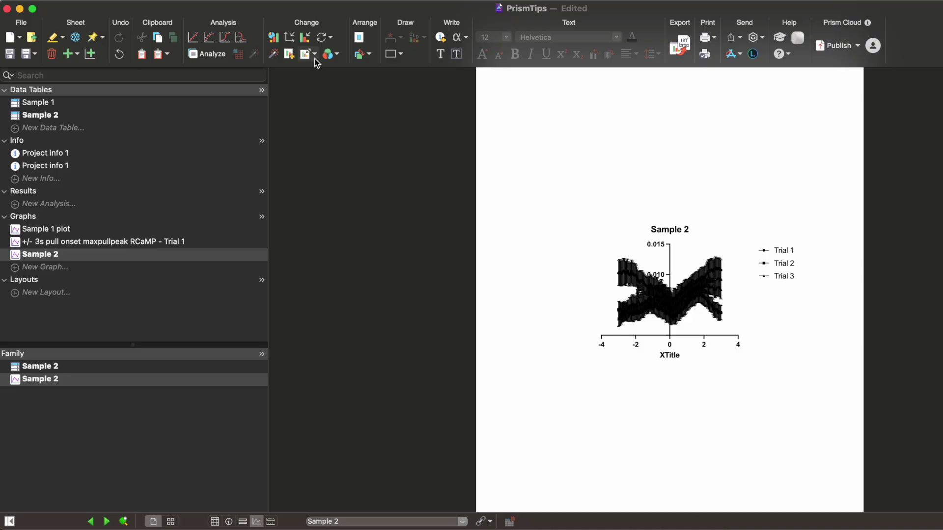
Apply the Sample 1 plot's formatting to the Sample 2 graph with Magic, keeping the preselected properties.
{"action": "left_click", "coordinate": [274, 54]}
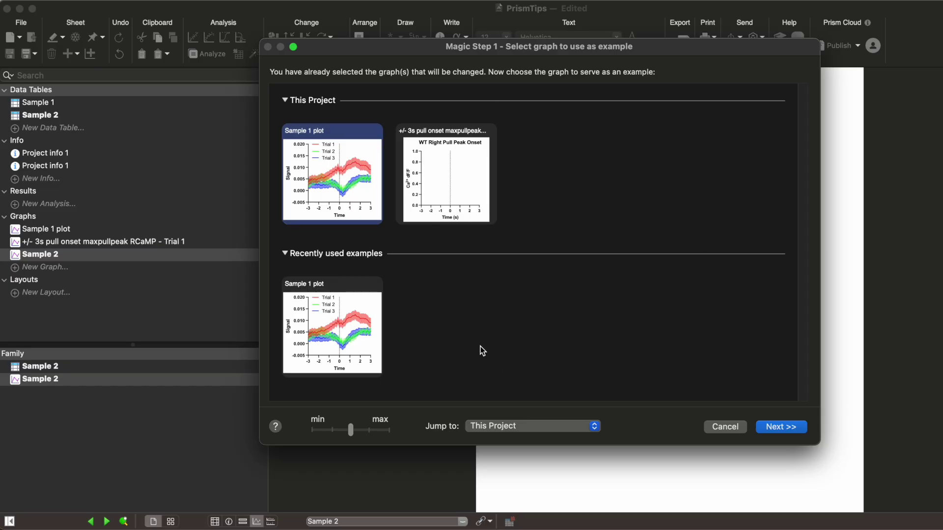
{"action": "double_click", "coordinate": [327, 175]}
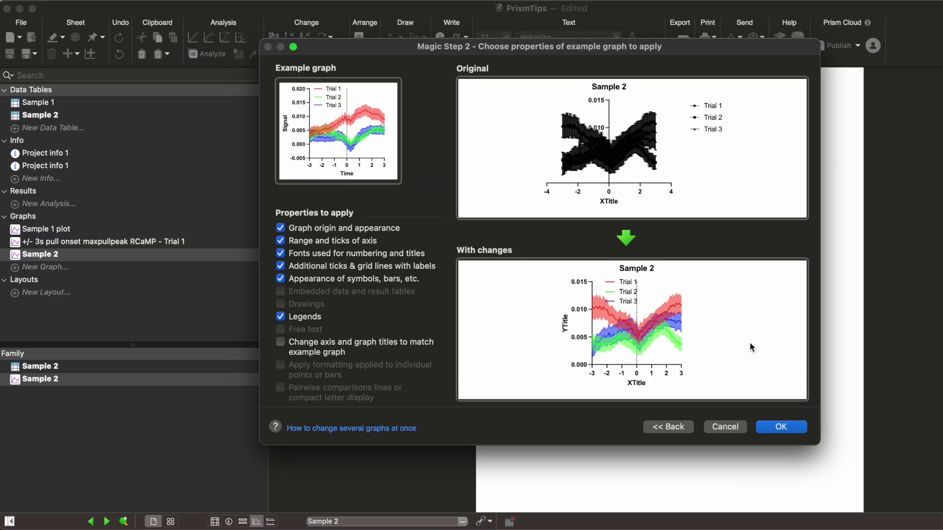
{"action": "left_click", "coordinate": [774, 428]}
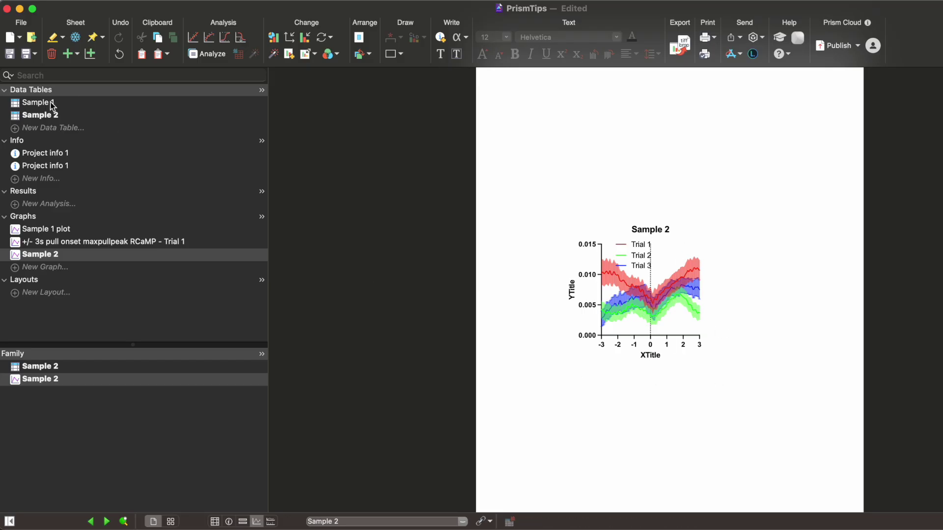
Duplicate the Sample 1 family, data table and plot included, under the name Sample 3.
{"action": "mouse_move", "coordinate": [51, 103]}
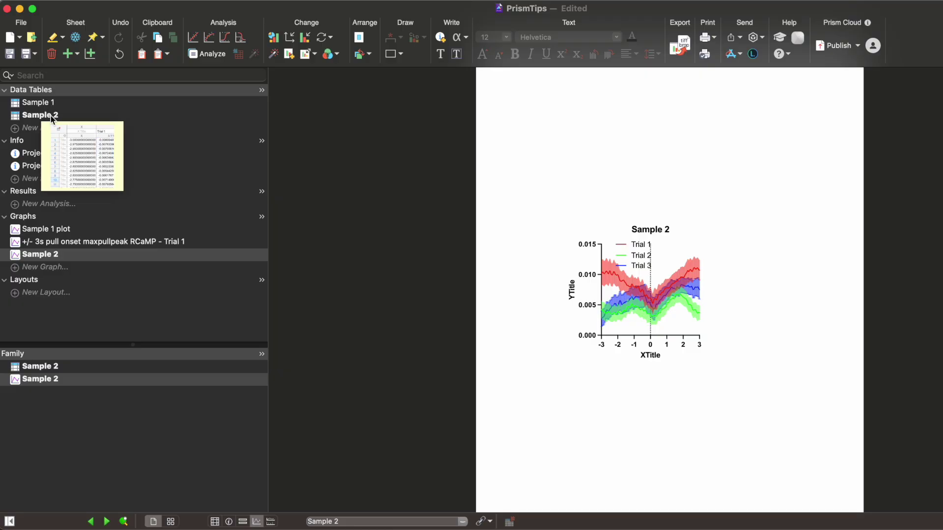
{"action": "left_click", "coordinate": [54, 105]}
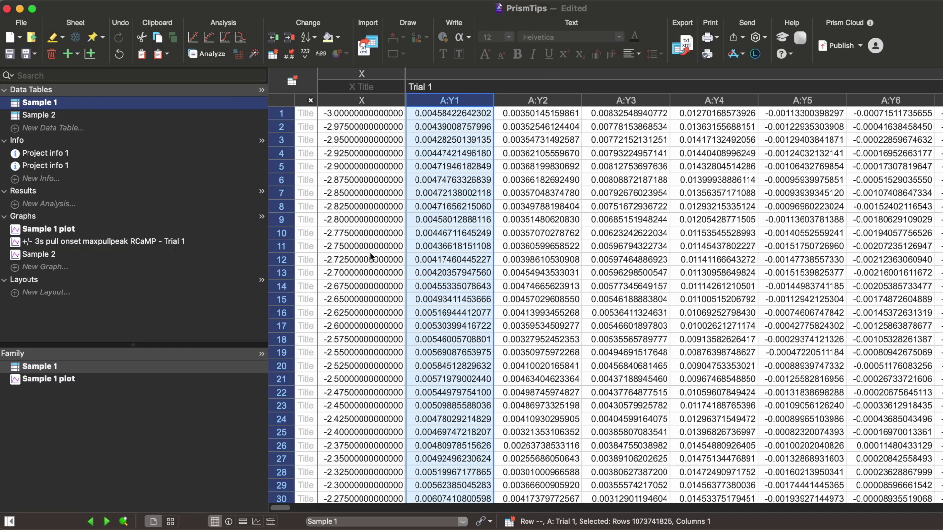
{"action": "right_click", "coordinate": [53, 107]}
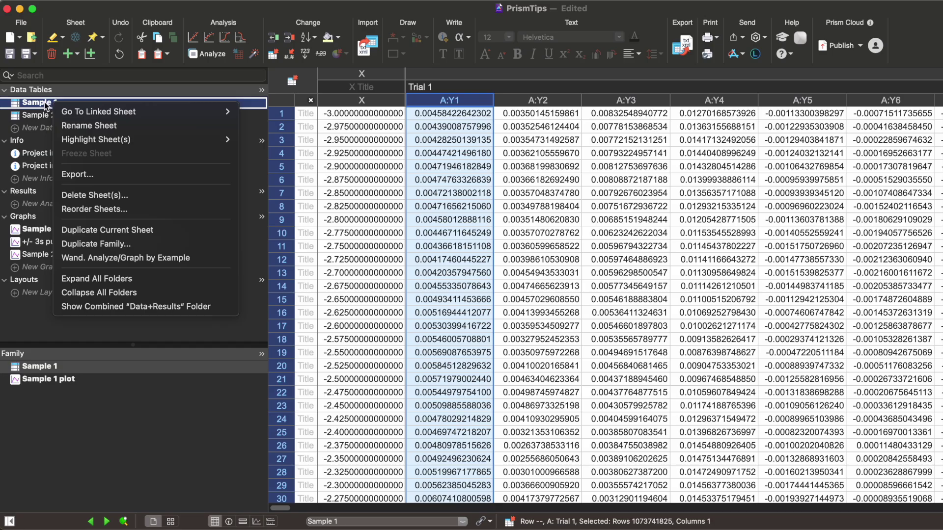
{"action": "left_click", "coordinate": [103, 244]}
{"action": "left_click", "coordinate": [576, 190]}
{"action": "type", "text": "2"}
{"action": "key", "text": "BackSpace"}
{"action": "key", "text": "BackSpace"}
{"action": "key", "text": "BackSpace"}
{"action": "type", "text": "3"}
{"action": "left_click", "coordinate": [632, 222]}
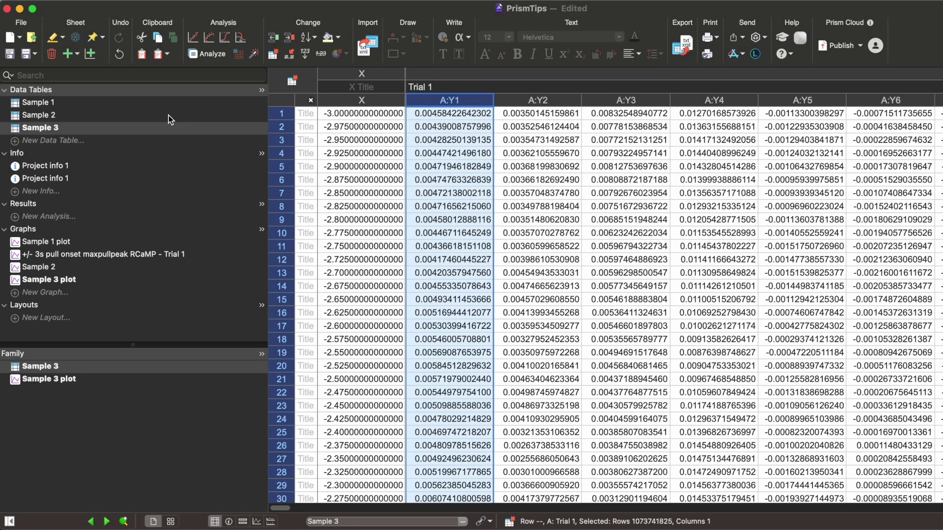
Clear the trial Y values from the Sample 3 table, keep its X column, and start at row 1 of A:Y1.
{"action": "left_click", "coordinate": [73, 103]}
{"action": "left_click", "coordinate": [76, 127]}
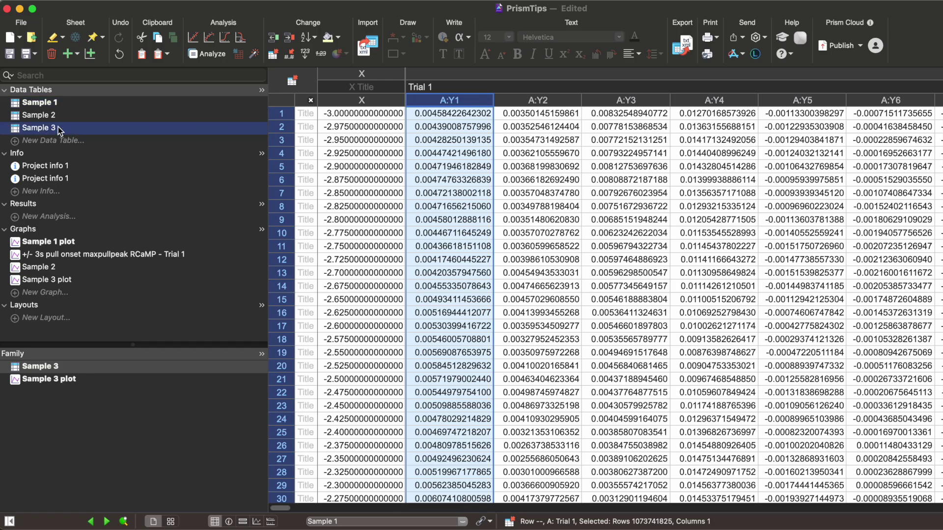
{"action": "left_click_drag", "start_coordinate": [451, 102], "coordinate": [938, 125]}
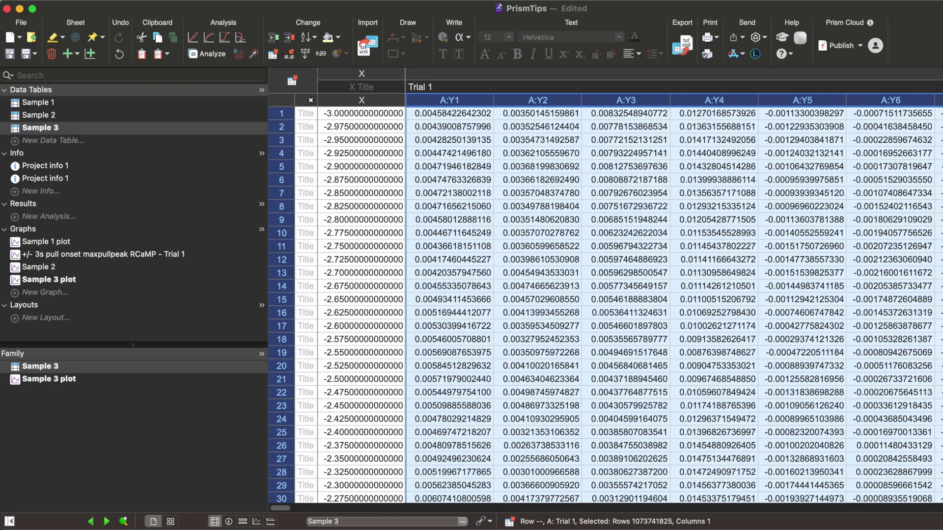
{"action": "key", "text": "Delete"}
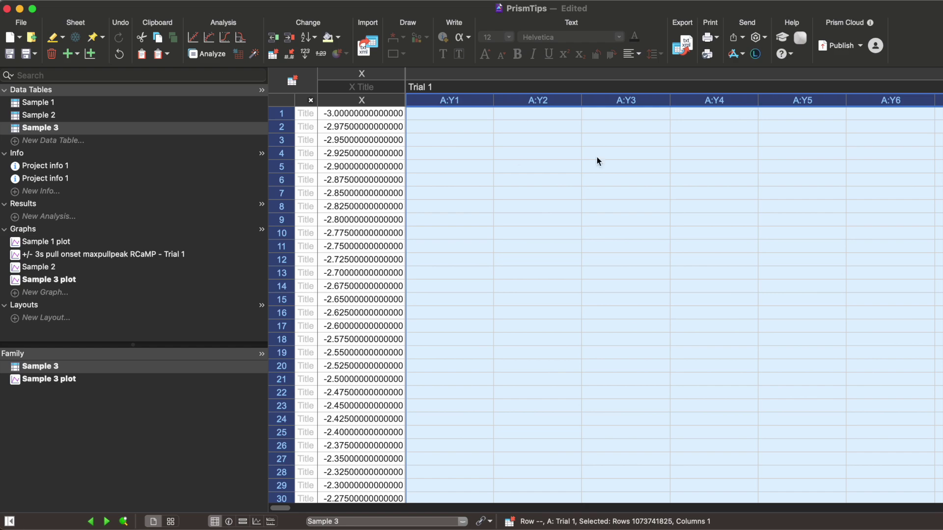
{"action": "left_click", "coordinate": [470, 116]}
{"action": "left_click", "coordinate": [470, 116]}
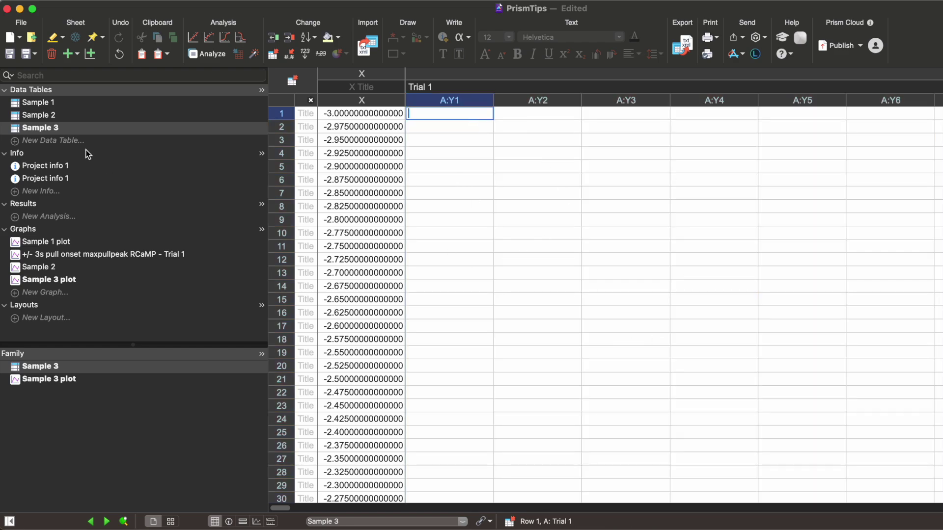
Copy the trial Y columns from Sample 2 into Sample 3 starting at row 1 of A:Y1, and open the Sample 3 plot.
{"action": "left_click", "coordinate": [49, 117]}
{"action": "left_click", "coordinate": [473, 101]}
{"action": "scroll", "coordinate": [670, 138], "scroll_direction": "right", "scroll_amount": 15}
{"action": "scroll", "coordinate": [670, 138], "scroll_direction": "right", "scroll_amount": 15}
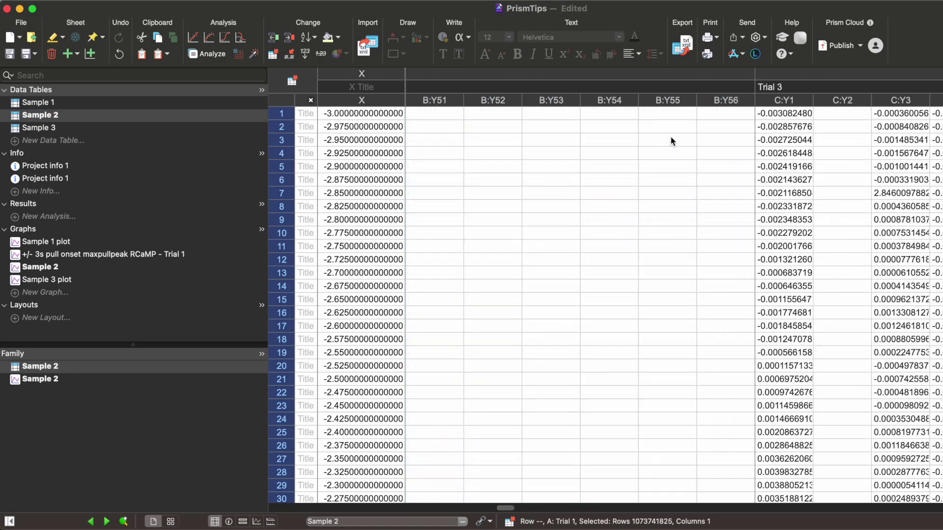
{"action": "scroll", "coordinate": [671, 141], "scroll_direction": "right", "scroll_amount": 20}
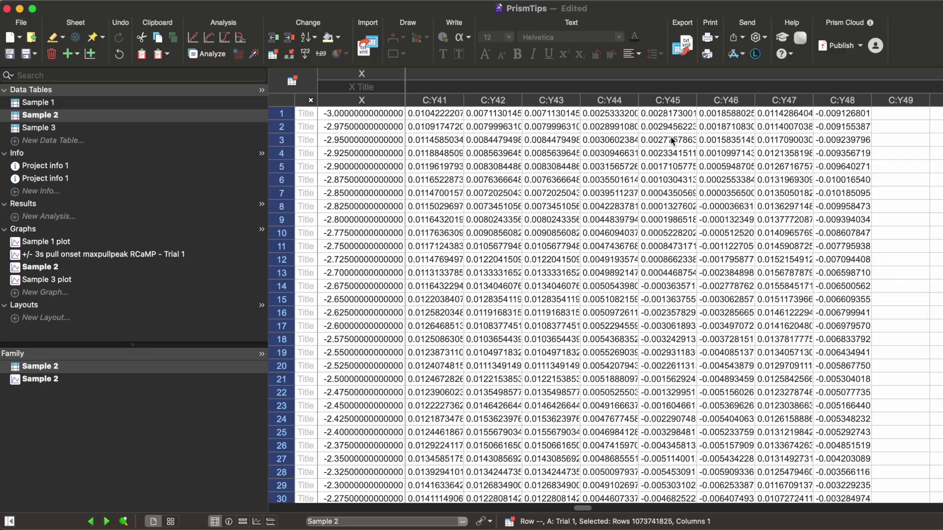
{"action": "scroll", "coordinate": [671, 141], "scroll_direction": "left", "scroll_amount": 10}
{"action": "left_click_drag", "start_coordinate": [435, 100], "coordinate": [600, 119]}
{"action": "left_click", "coordinate": [41, 128]}
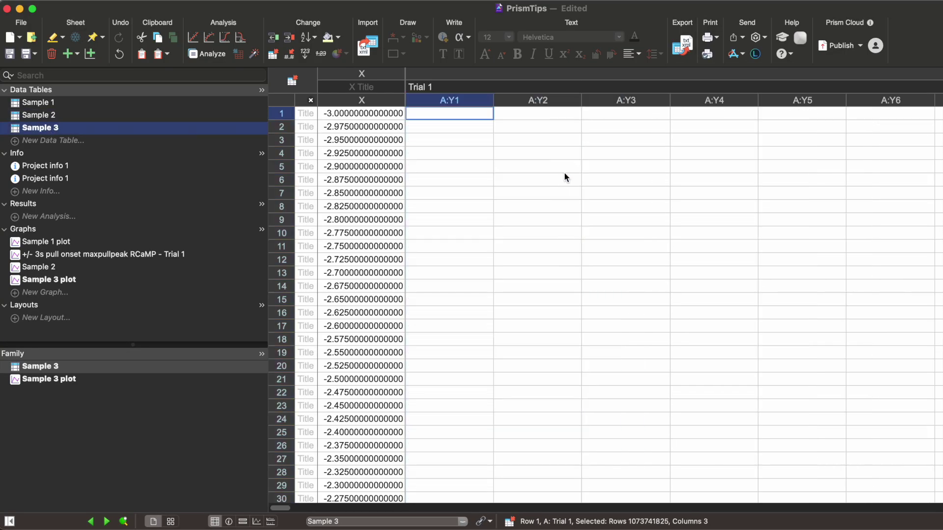
{"action": "left_click", "coordinate": [480, 113]}
{"action": "key", "text": "cmd+v"}
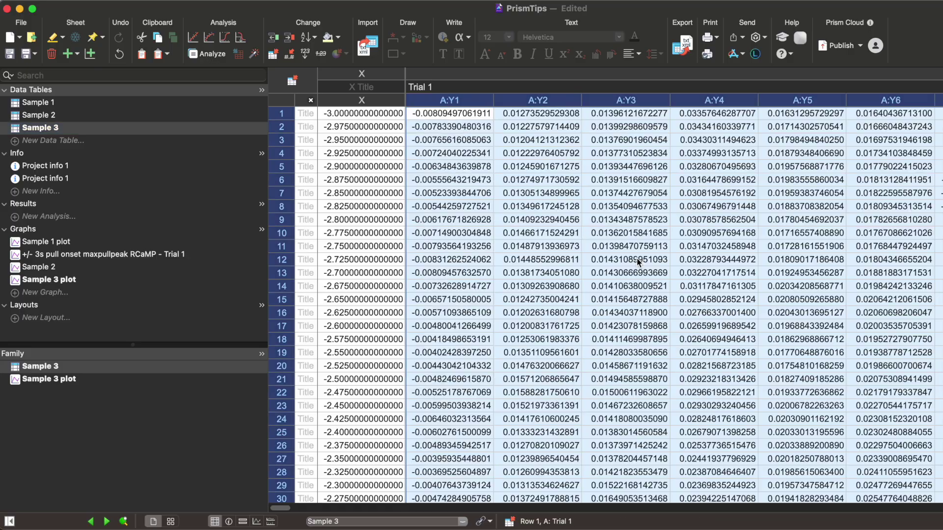
{"action": "left_click", "coordinate": [69, 380]}
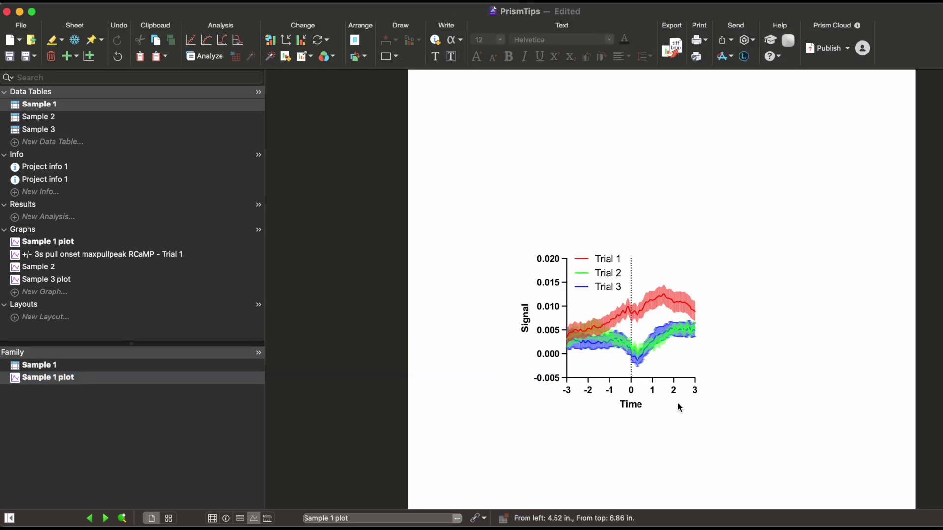
On the Sample 1 plot, give Trial 1 dashed error bands and a red area fill within them at 50% opacity.
{"action": "double_click", "coordinate": [647, 278]}
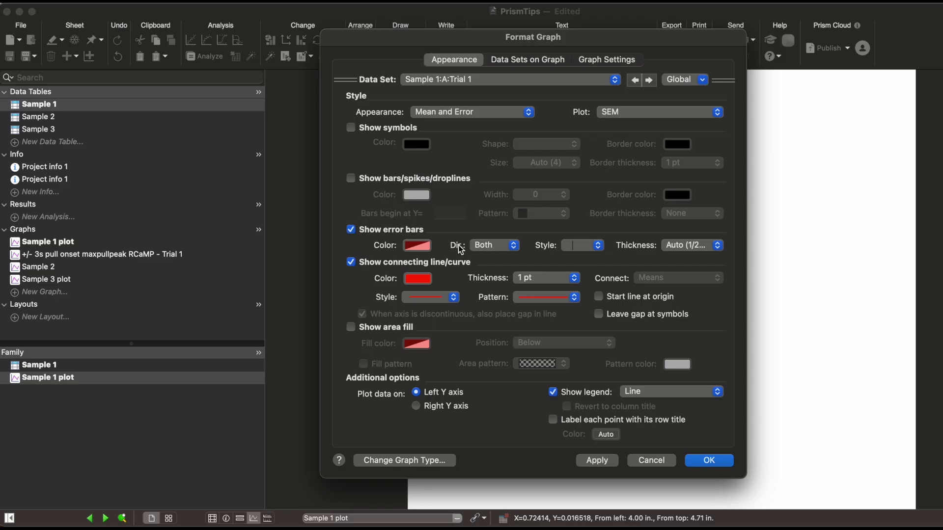
{"action": "left_click", "coordinate": [423, 248]}
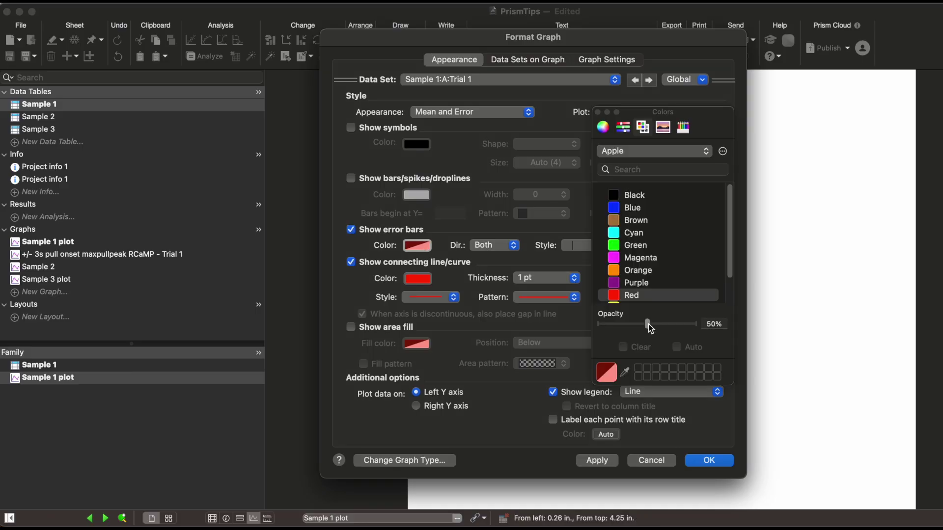
{"action": "left_click", "coordinate": [599, 113]}
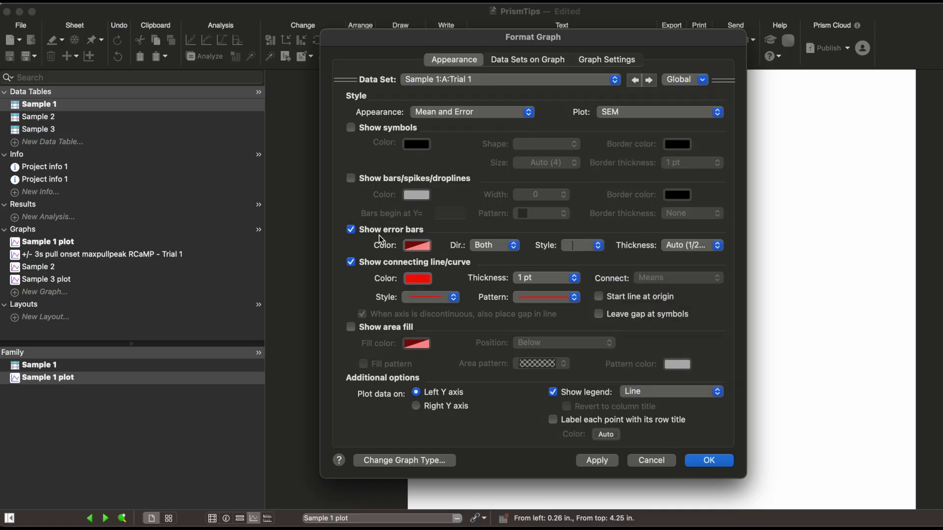
{"action": "left_click", "coordinate": [352, 328]}
{"action": "left_click", "coordinate": [571, 346]}
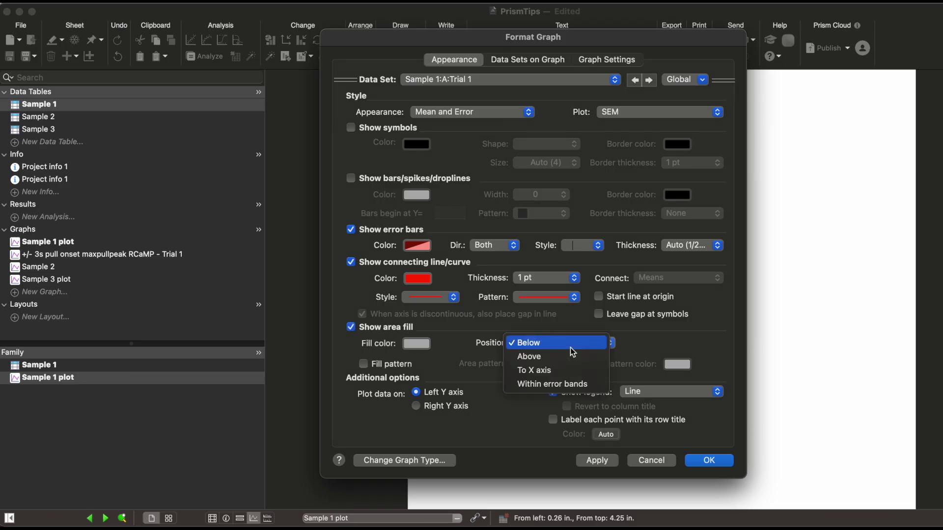
{"action": "left_click", "coordinate": [417, 343]}
{"action": "left_click", "coordinate": [621, 295]}
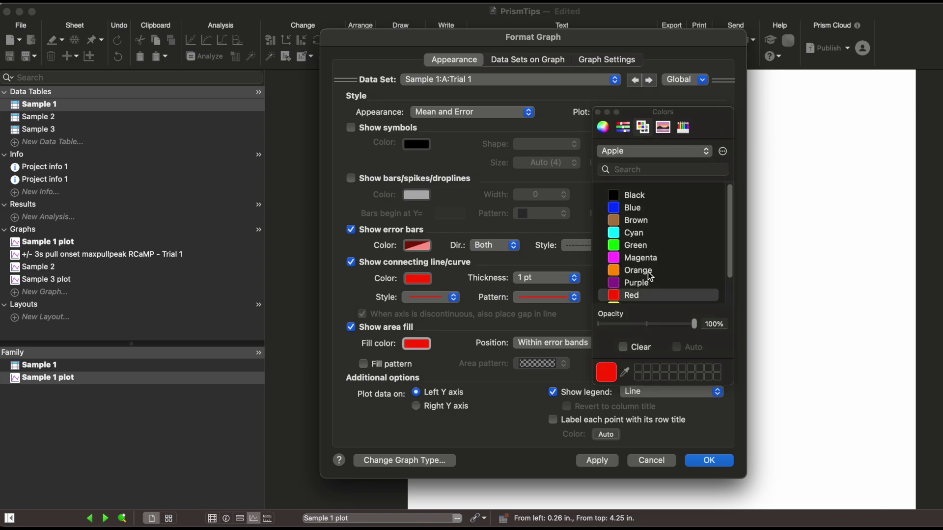
{"action": "scroll", "coordinate": [638, 295], "scroll_direction": "down", "scroll_amount": 2}
{"action": "left_click_drag", "start_coordinate": [694, 325], "coordinate": [646, 325]}
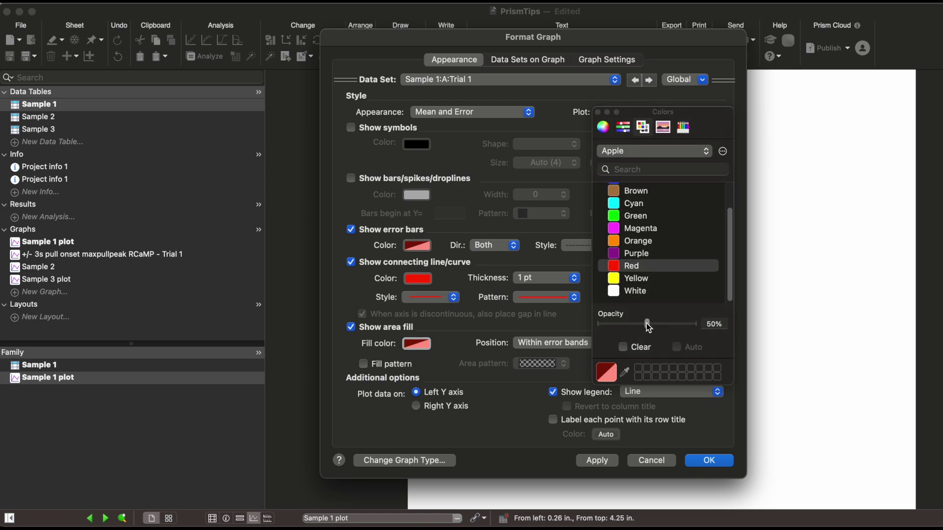
{"action": "left_click", "coordinate": [706, 462]}
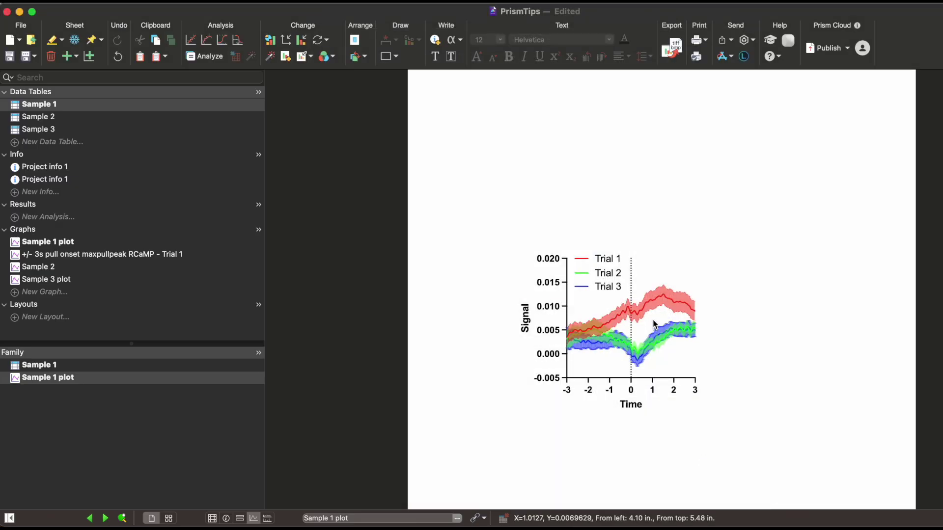
Examine Trial 1's shaded error band on the Sample 1 plot up close against the other trials.
{"action": "scroll", "coordinate": [652, 319], "scroll_direction": "up", "scroll_amount": 3}
{"action": "scroll", "coordinate": [653, 319], "scroll_direction": "up", "scroll_amount": 2}
{"action": "scroll", "coordinate": [653, 319], "scroll_direction": "down", "scroll_amount": 3}
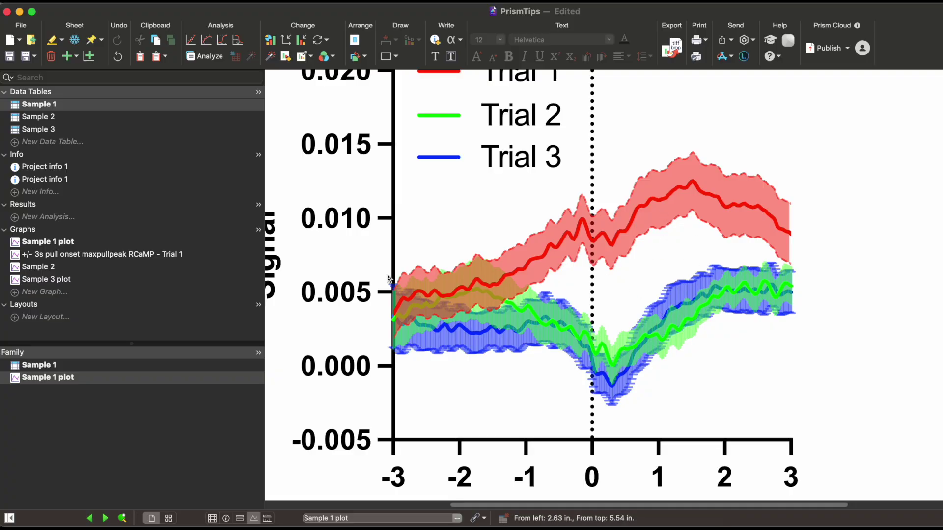
{"action": "scroll", "coordinate": [625, 283], "scroll_direction": "down", "scroll_amount": 3}
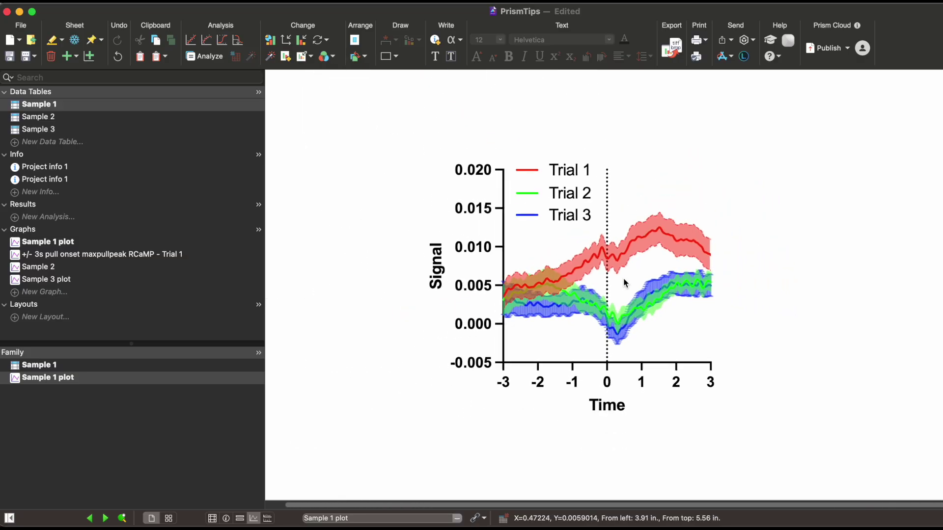
{"action": "scroll", "coordinate": [624, 283], "scroll_direction": "down", "scroll_amount": 1}
{"action": "scroll", "coordinate": [874, 388], "scroll_direction": "down", "scroll_amount": 2}
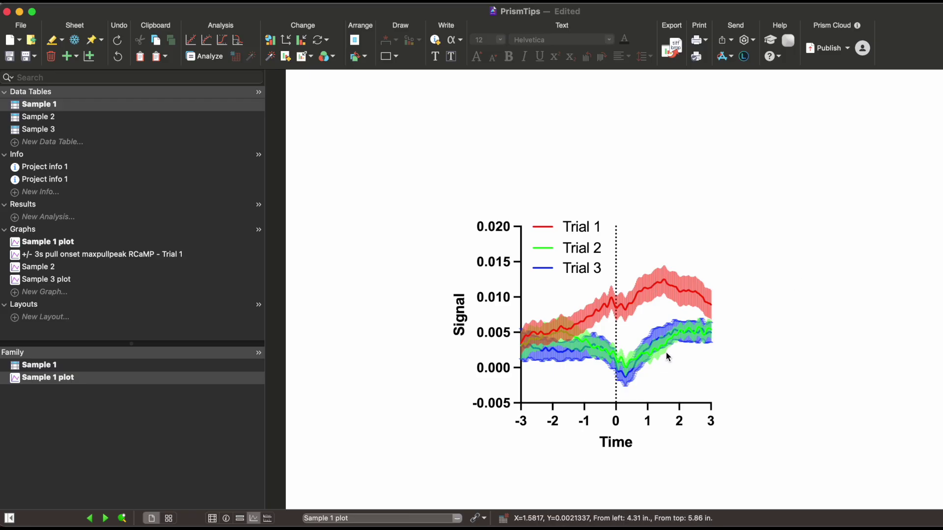
For all data sets on the Sample 1 plot, show a red area fill within the error bands at 50% opacity.
{"action": "double_click", "coordinate": [638, 240]}
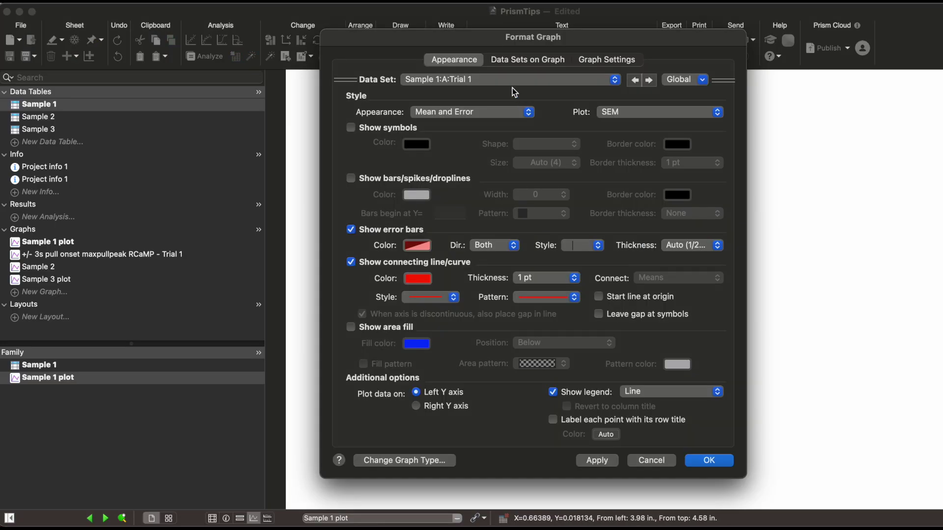
{"action": "left_click", "coordinate": [504, 78]}
{"action": "left_click", "coordinate": [498, 63]}
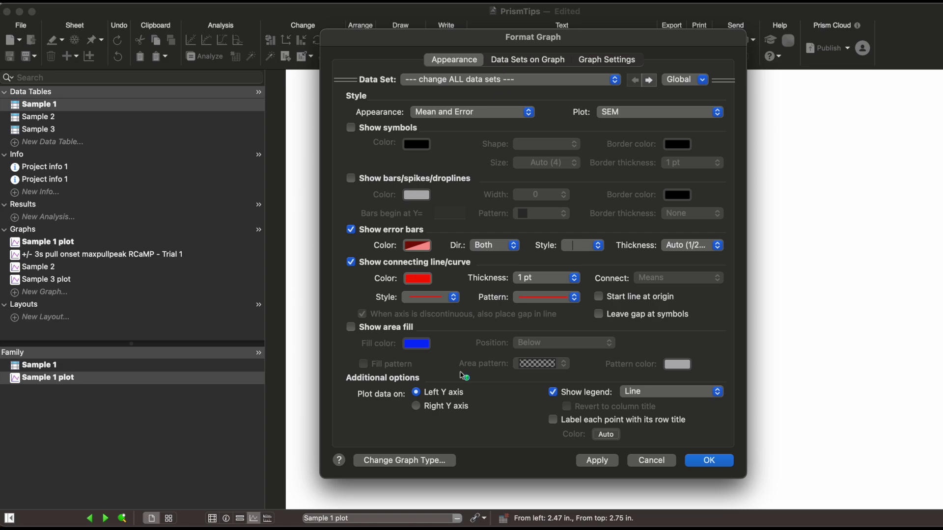
{"action": "left_click", "coordinate": [352, 329]}
{"action": "left_click", "coordinate": [559, 344]}
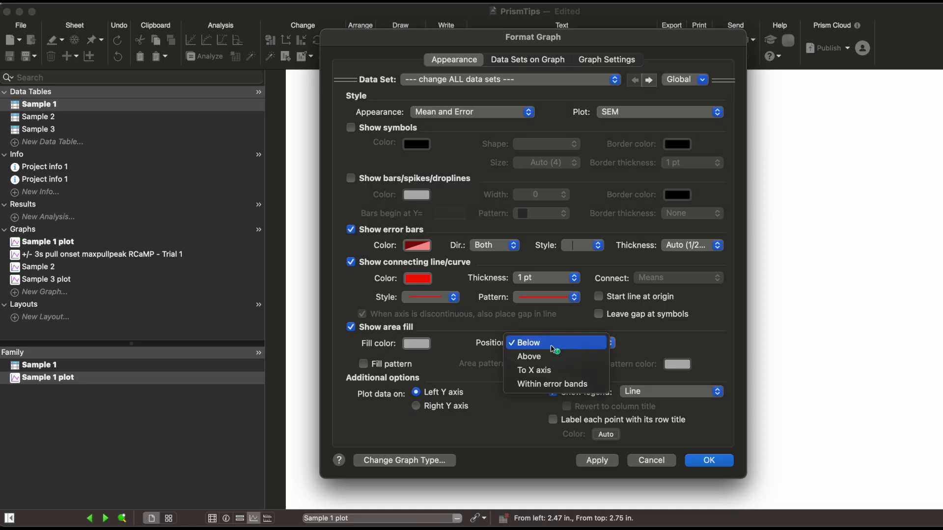
{"action": "left_click", "coordinate": [561, 384]}
{"action": "left_click", "coordinate": [417, 344]}
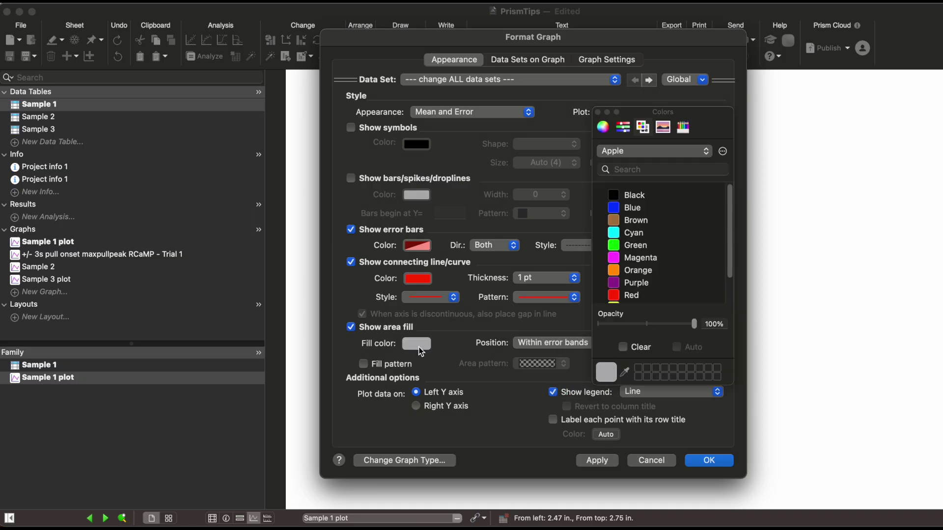
{"action": "left_click", "coordinate": [623, 296]}
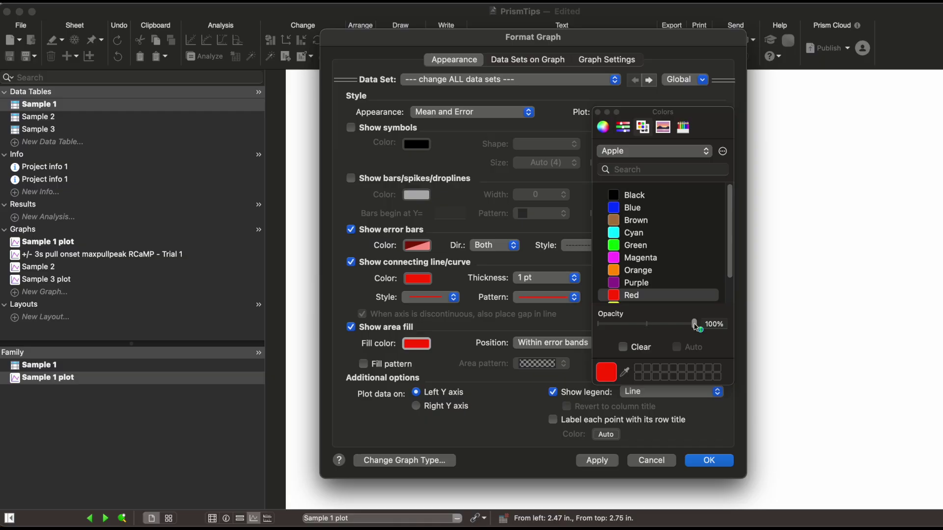
{"action": "left_click_drag", "start_coordinate": [697, 327], "coordinate": [647, 324]}
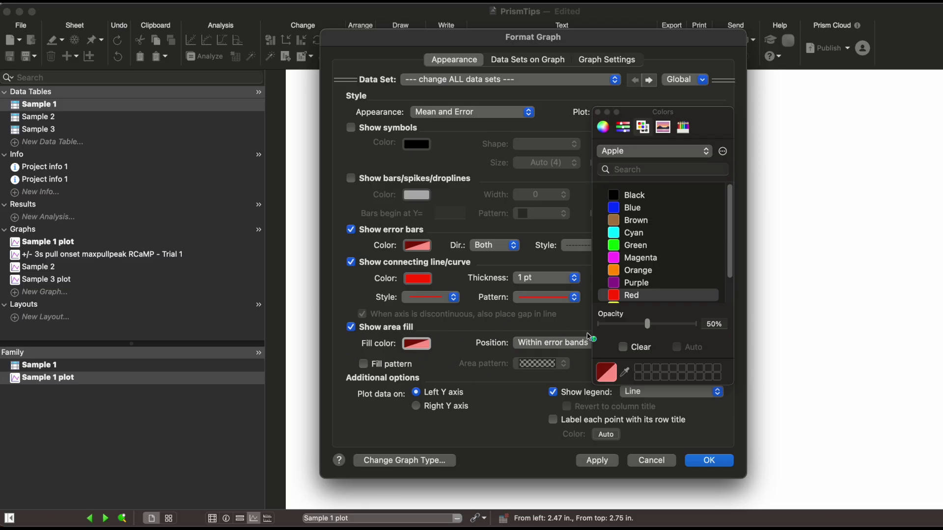
{"action": "left_click", "coordinate": [718, 461]}
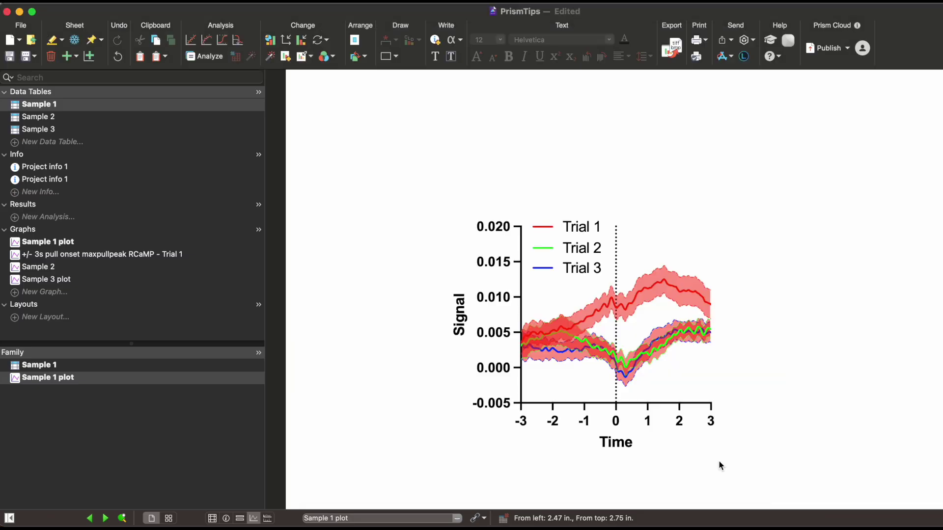
Change Trial 2's area fill on the Sample 1 plot to green at 50% opacity.
{"action": "double_click", "coordinate": [635, 251]}
{"action": "left_click", "coordinate": [536, 80]}
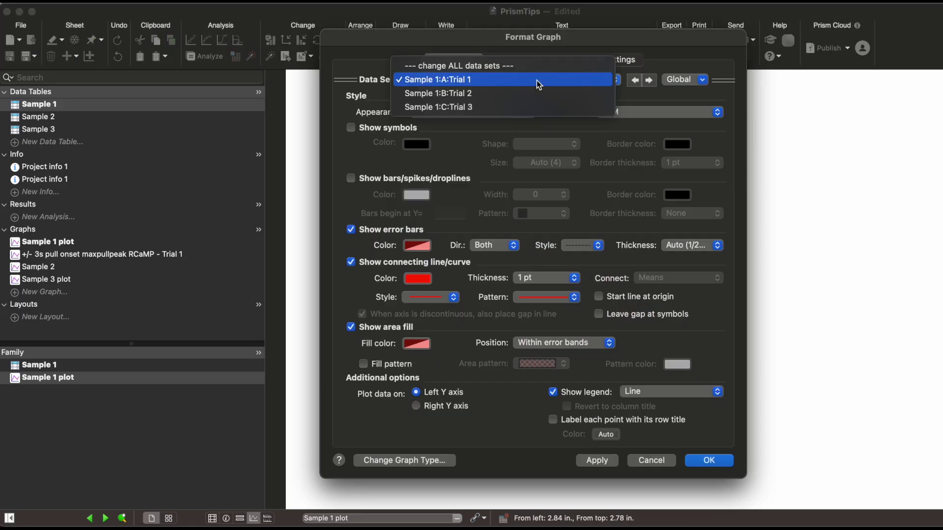
{"action": "left_click", "coordinate": [536, 97]}
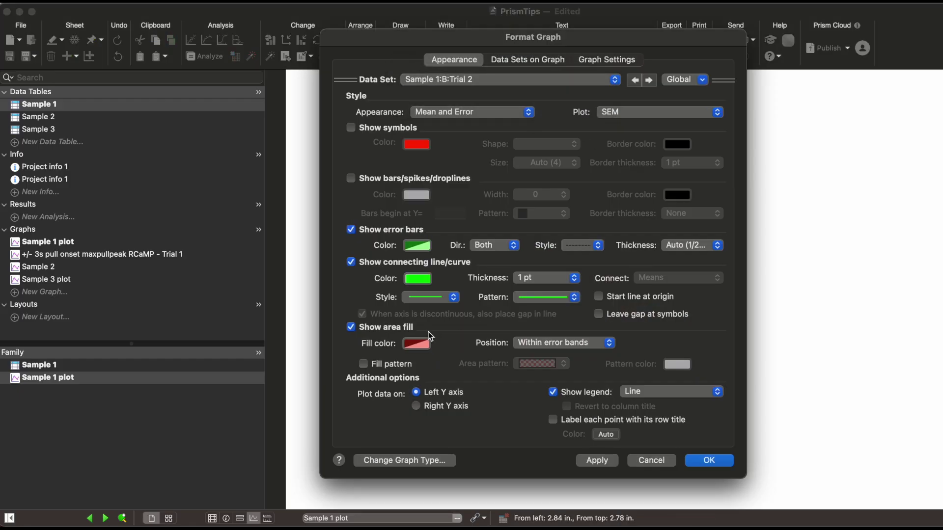
{"action": "left_click", "coordinate": [423, 344]}
{"action": "left_click", "coordinate": [618, 208]}
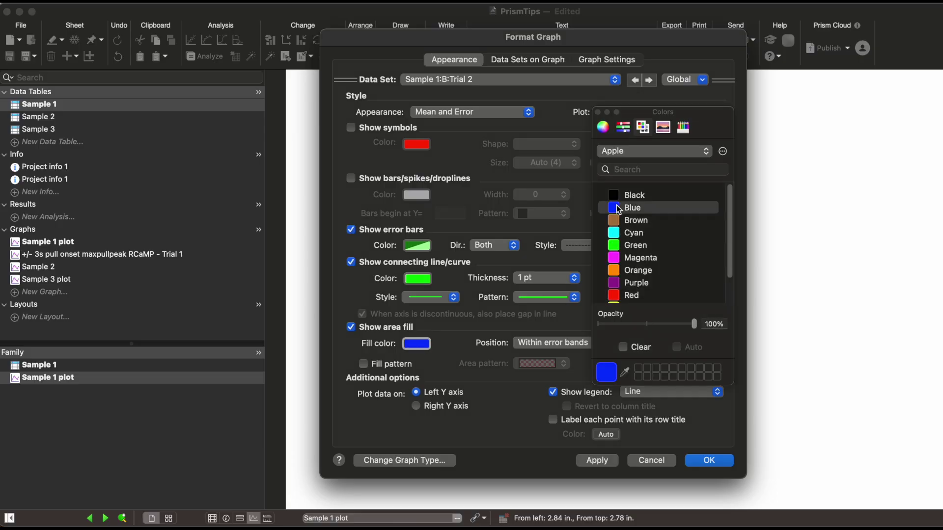
{"action": "left_click", "coordinate": [630, 246]}
{"action": "left_click_drag", "start_coordinate": [695, 330], "coordinate": [650, 331]}
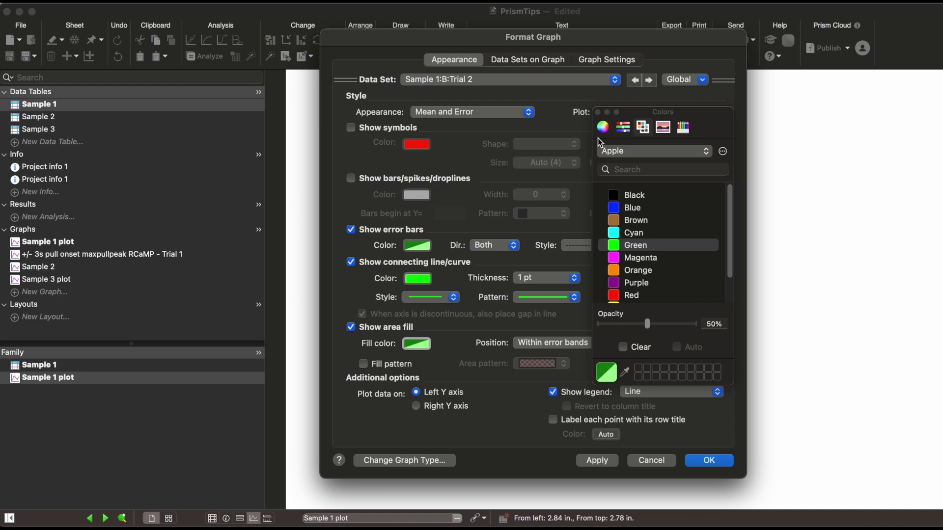
Change Trial 3's area fill to blue at 50% opacity and apply the formatting to the Sample 1 plot.
{"action": "left_click", "coordinate": [584, 81]}
{"action": "left_click", "coordinate": [581, 92]}
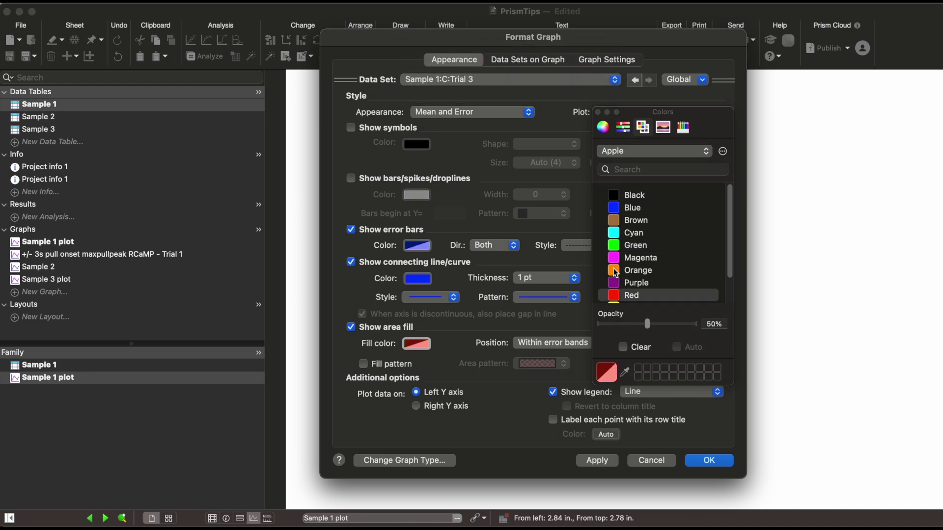
{"action": "left_click", "coordinate": [422, 342]}
{"action": "left_click", "coordinate": [421, 345]}
{"action": "left_click", "coordinate": [617, 211]}
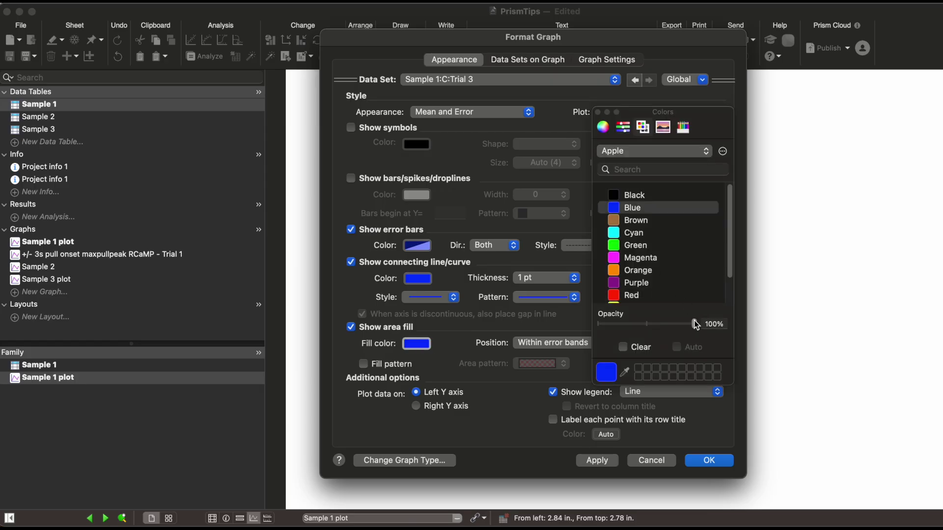
{"action": "left_click_drag", "start_coordinate": [694, 322], "coordinate": [646, 324]}
{"action": "left_click", "coordinate": [709, 460]}
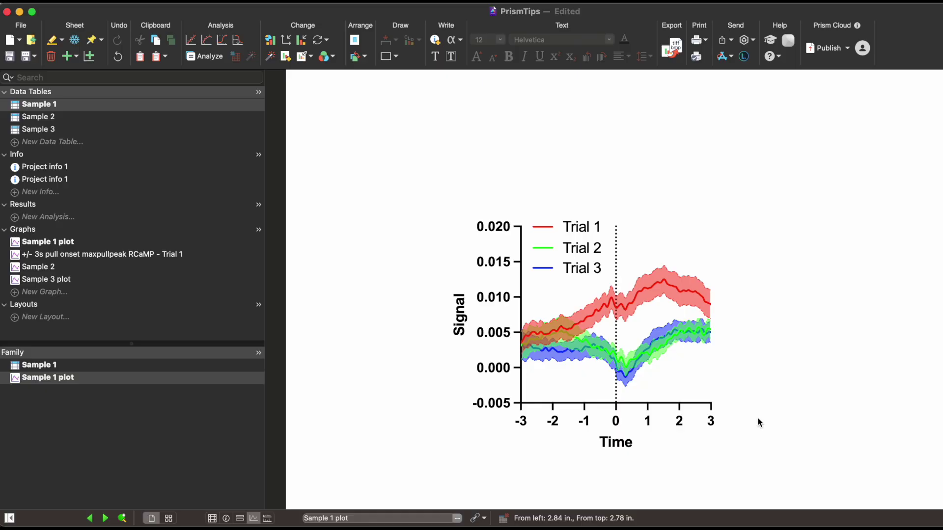